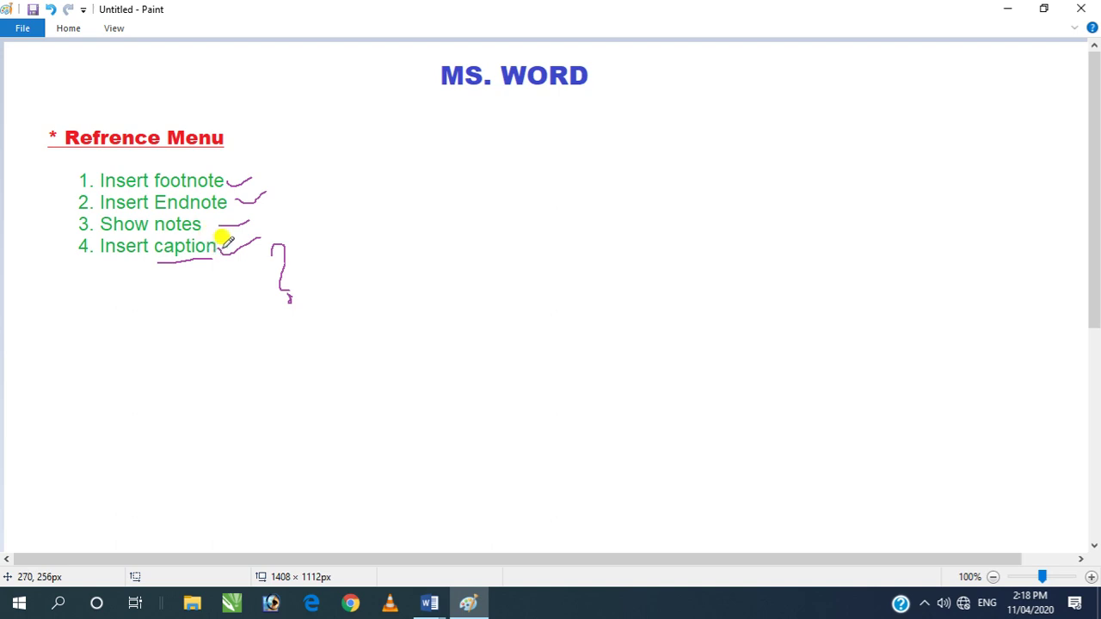
- Switch to Document2 in Word and select the golden bells picture
left_click(430, 603)
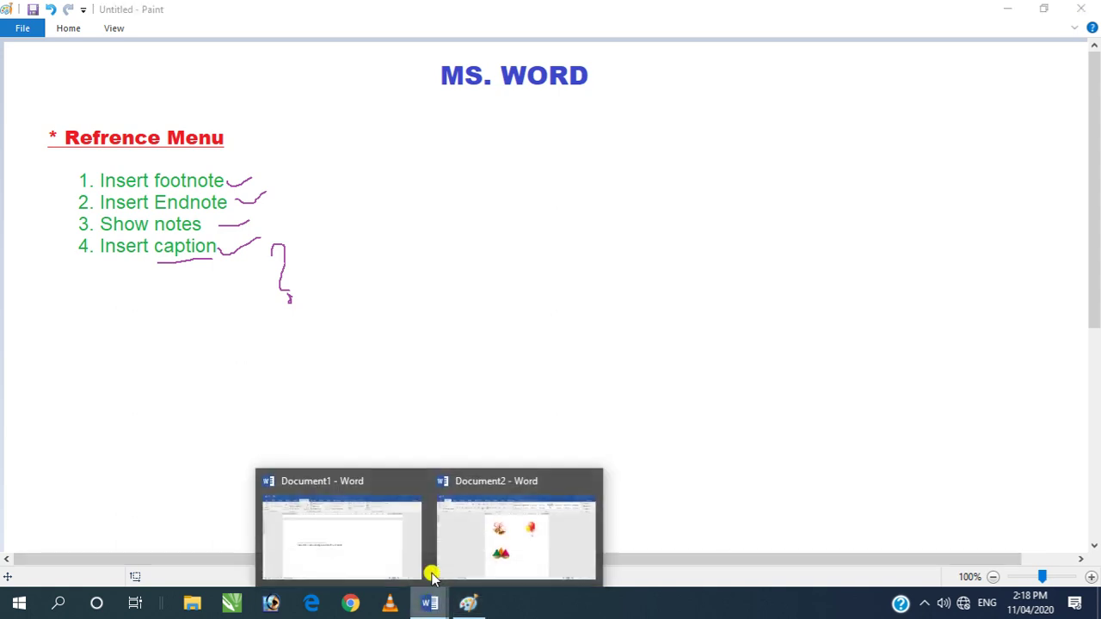
left_click(531, 567)
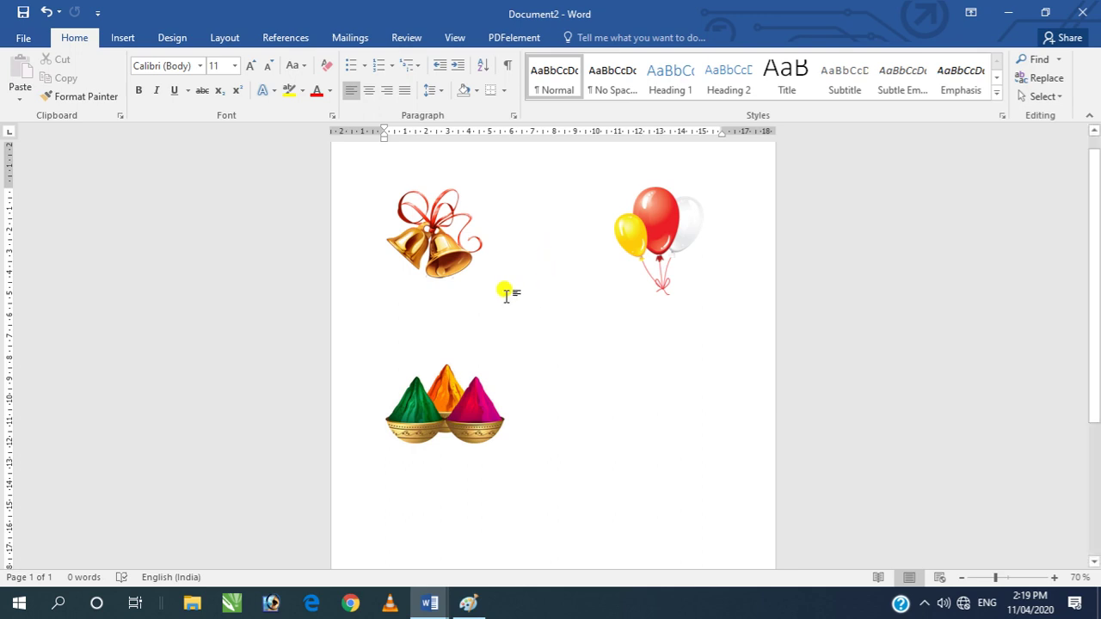
left_click(454, 250)
left_click(623, 240)
left_click(440, 244)
left_click(645, 233)
left_click(478, 413)
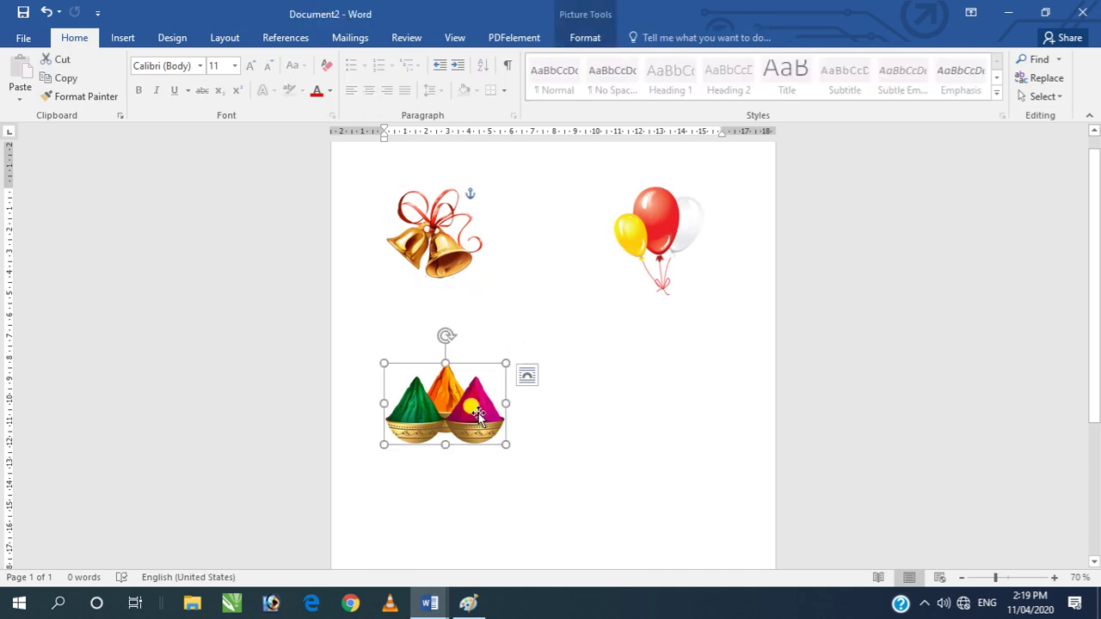
left_click(445, 243)
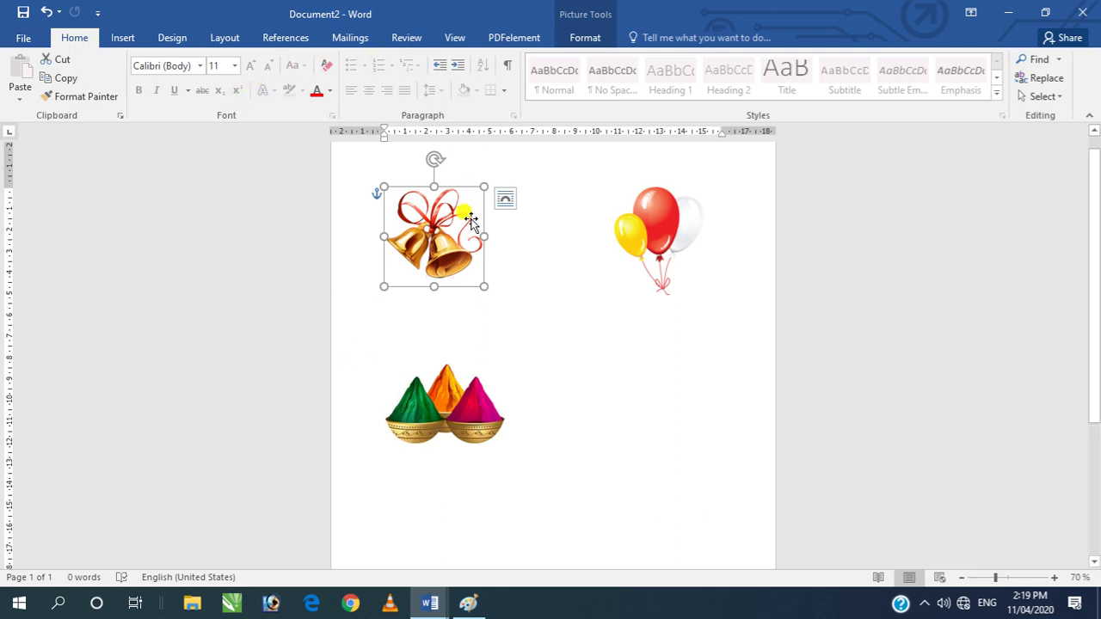
- Insert the caption "Figure 1well" below the bells picture, using the Figure label
left_click(289, 37)
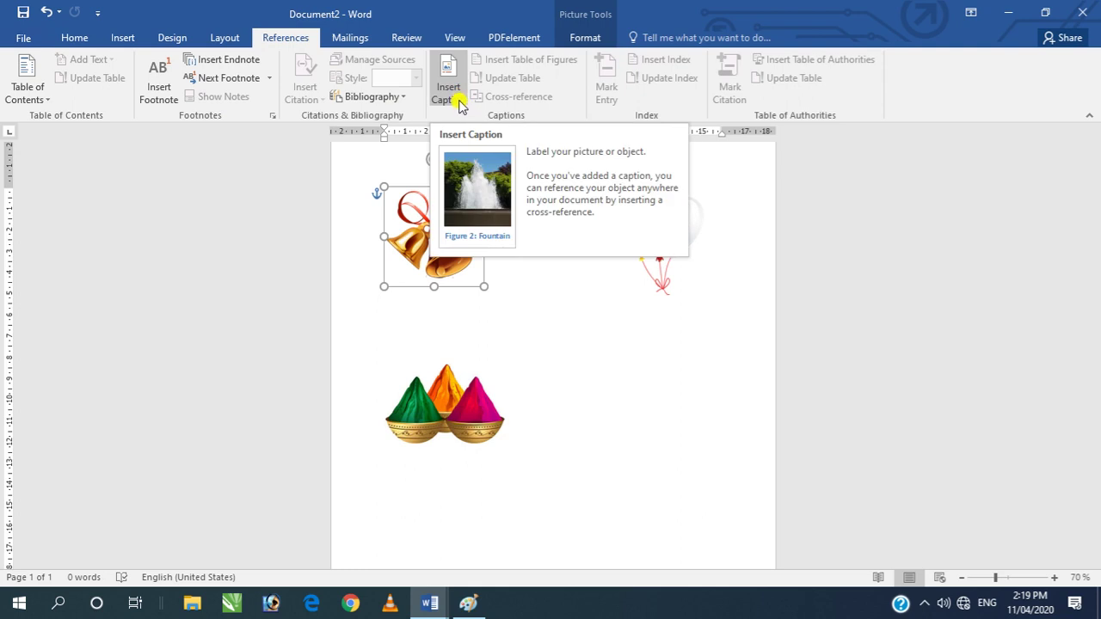
left_click(534, 354)
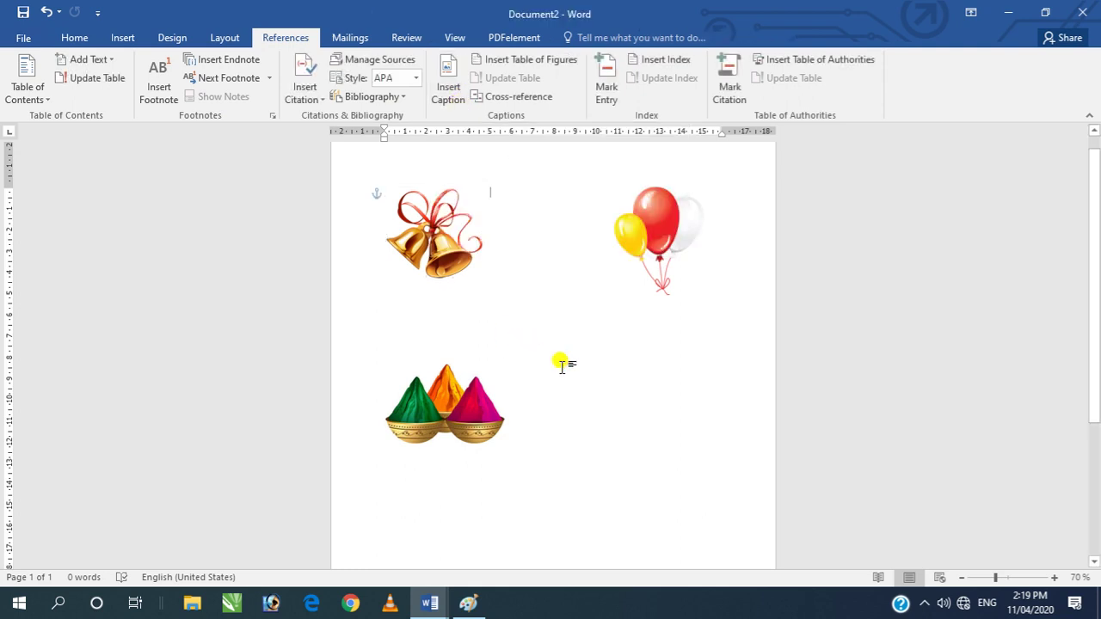
left_click(438, 239)
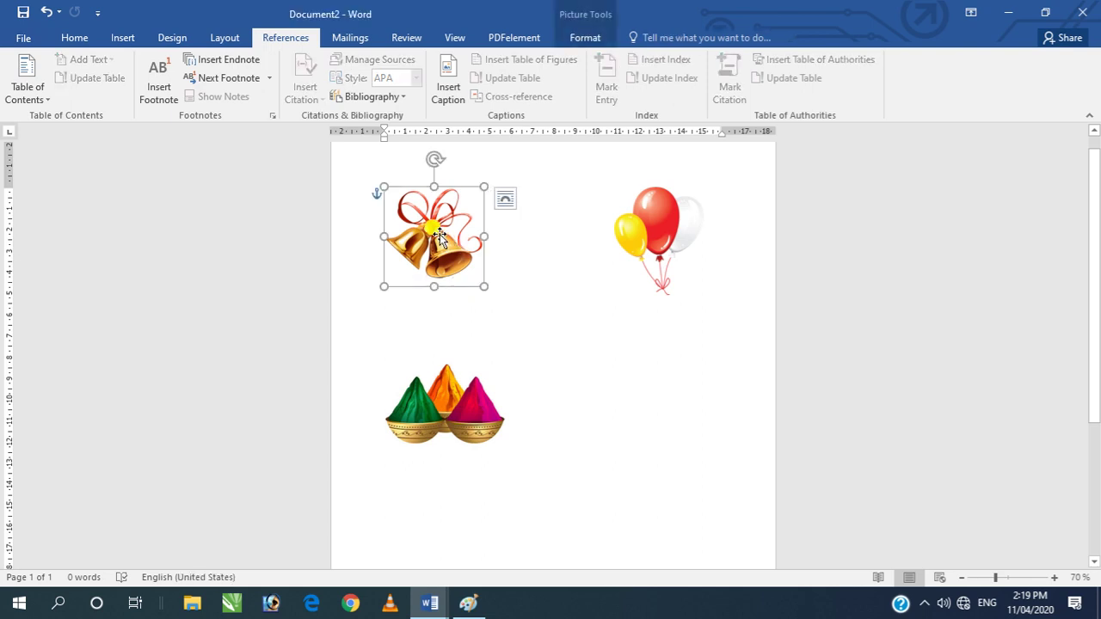
left_click(452, 91)
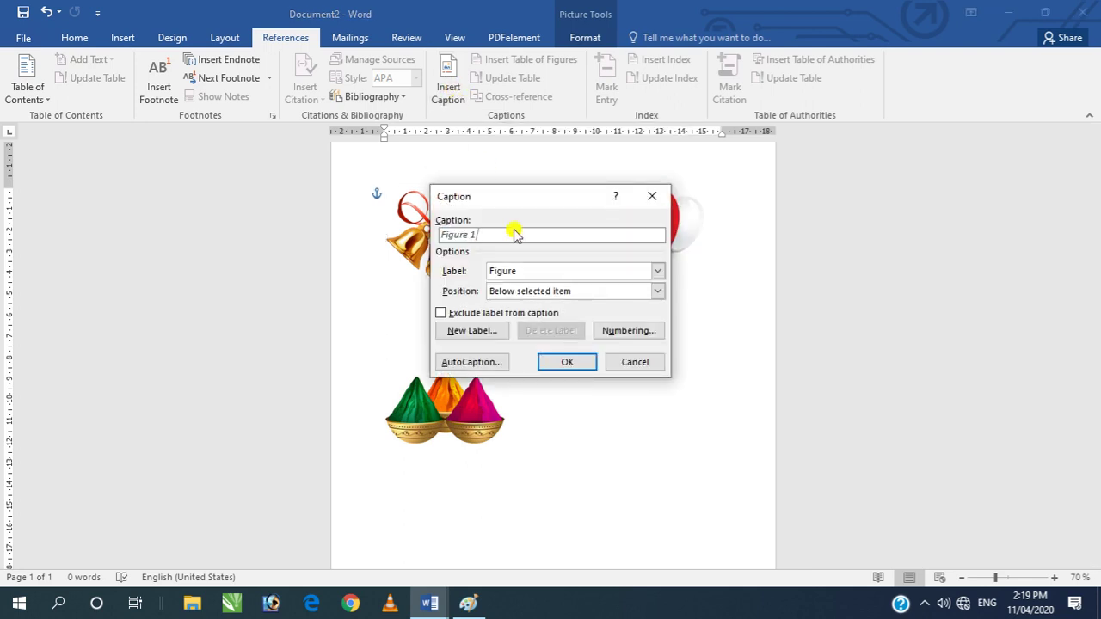
left_click_drag(514, 197, 635, 135)
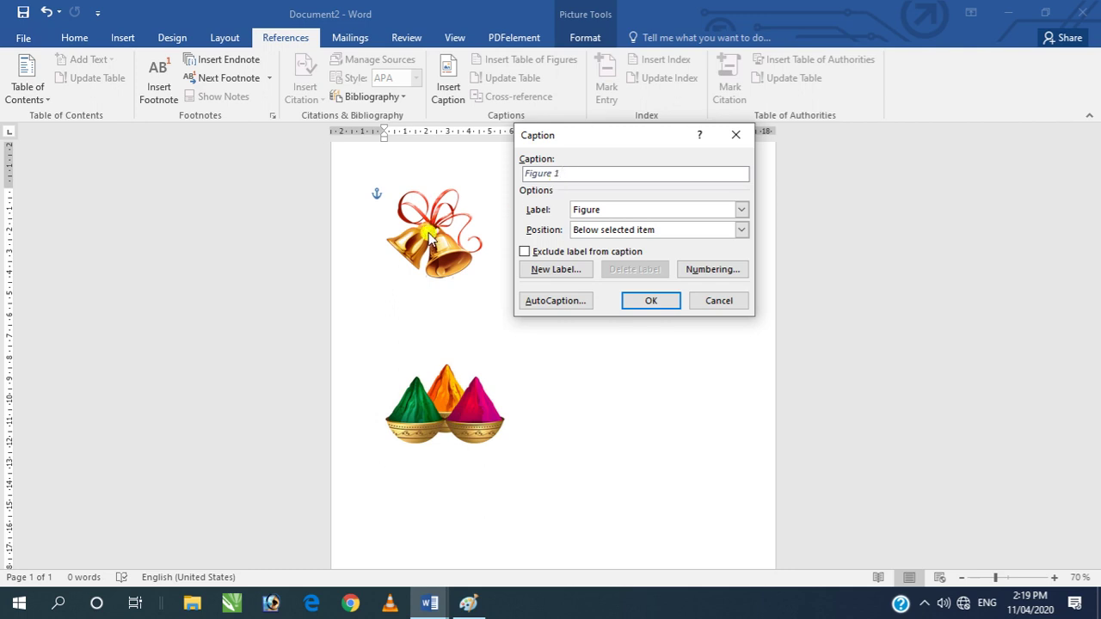
left_click_drag(580, 129, 574, 156)
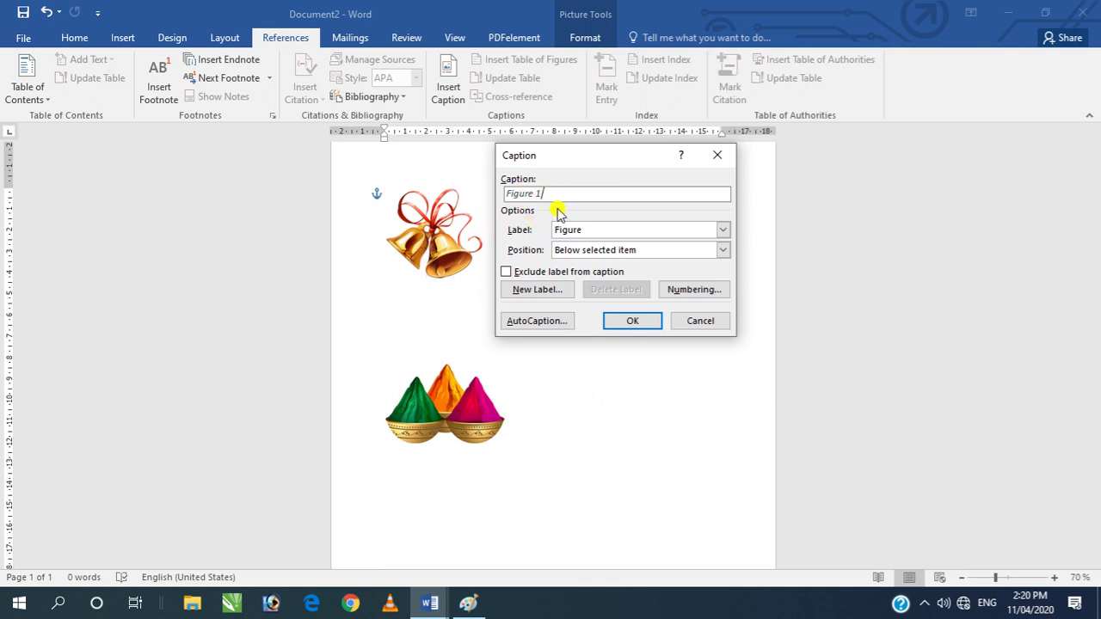
type("well")
left_click_drag(549, 159, 639, 160)
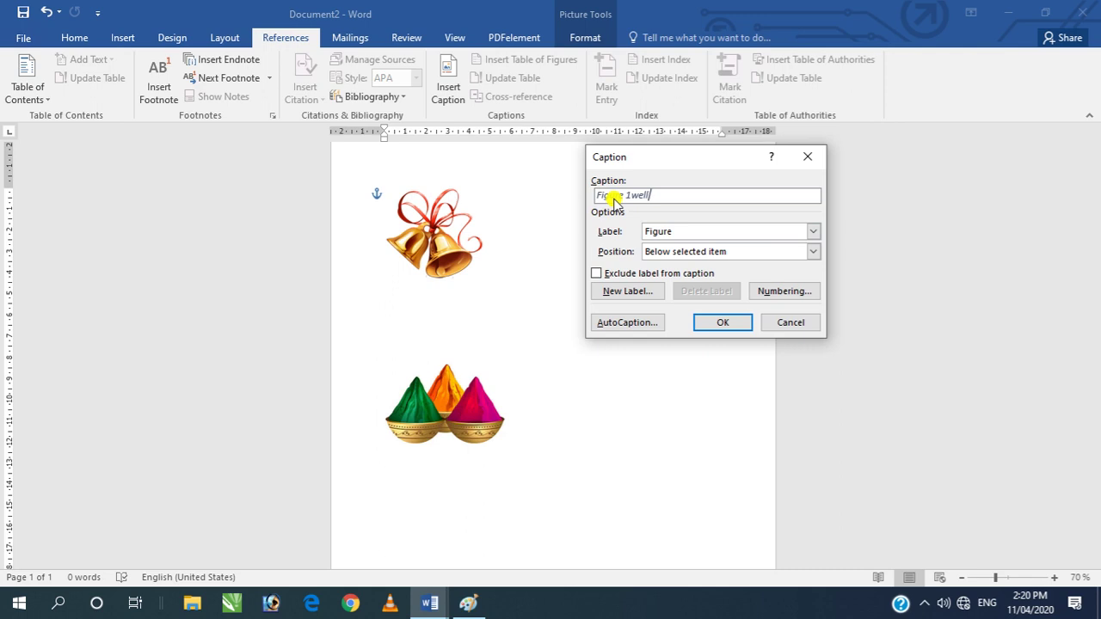
left_click(680, 232)
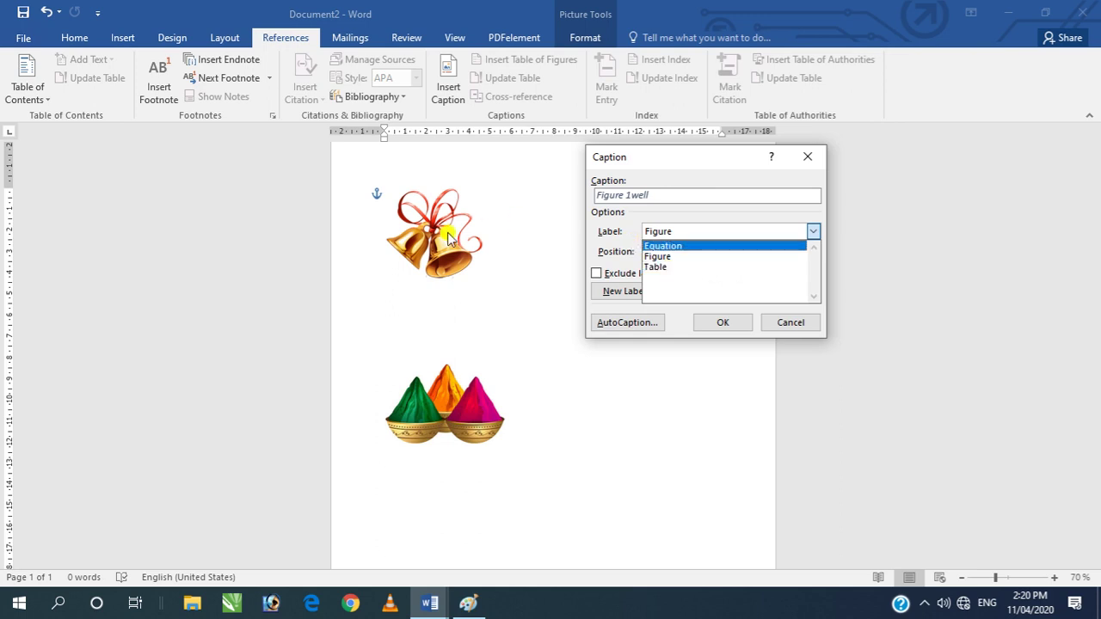
left_click(674, 257)
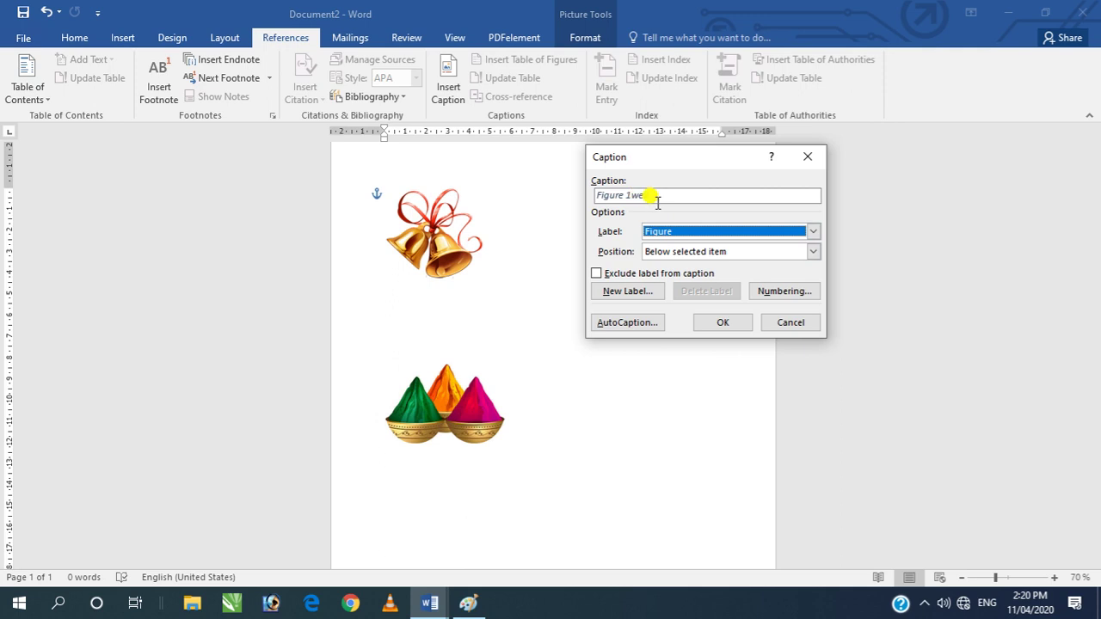
left_click(726, 322)
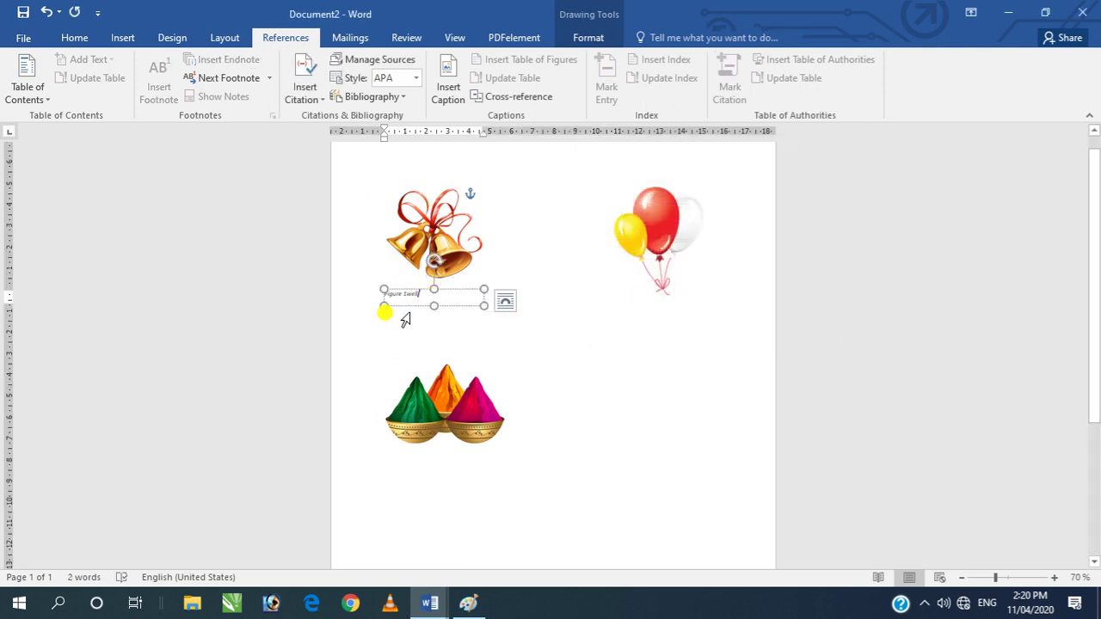
- Enlarge the text of the caption under the bells by three font size increments
scroll(406, 320, "up", 3)
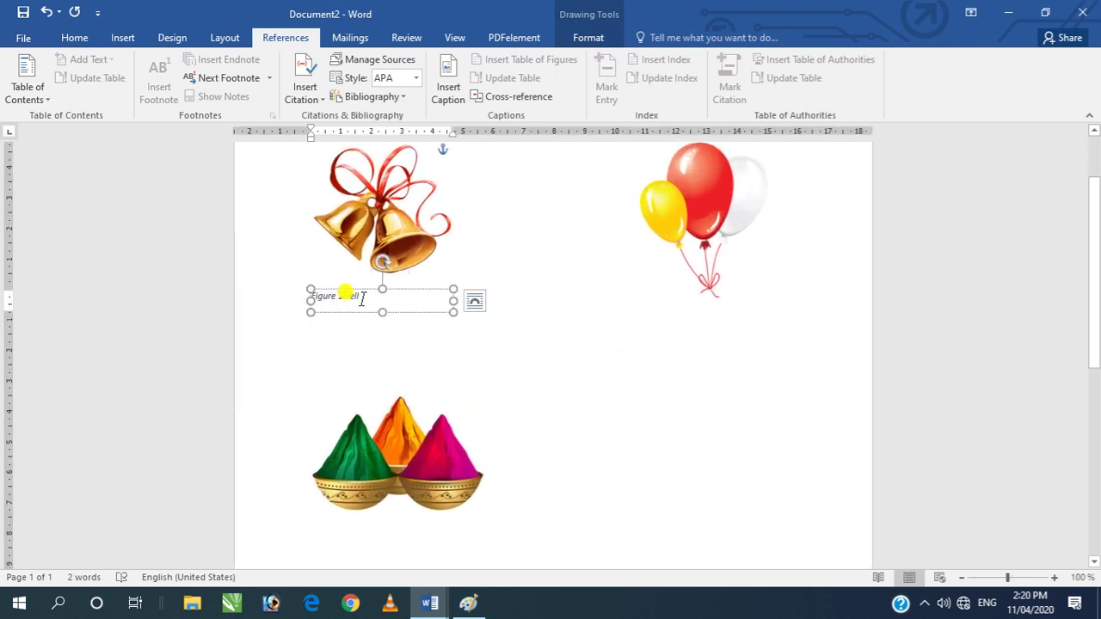
left_click_drag(363, 297, 306, 293)
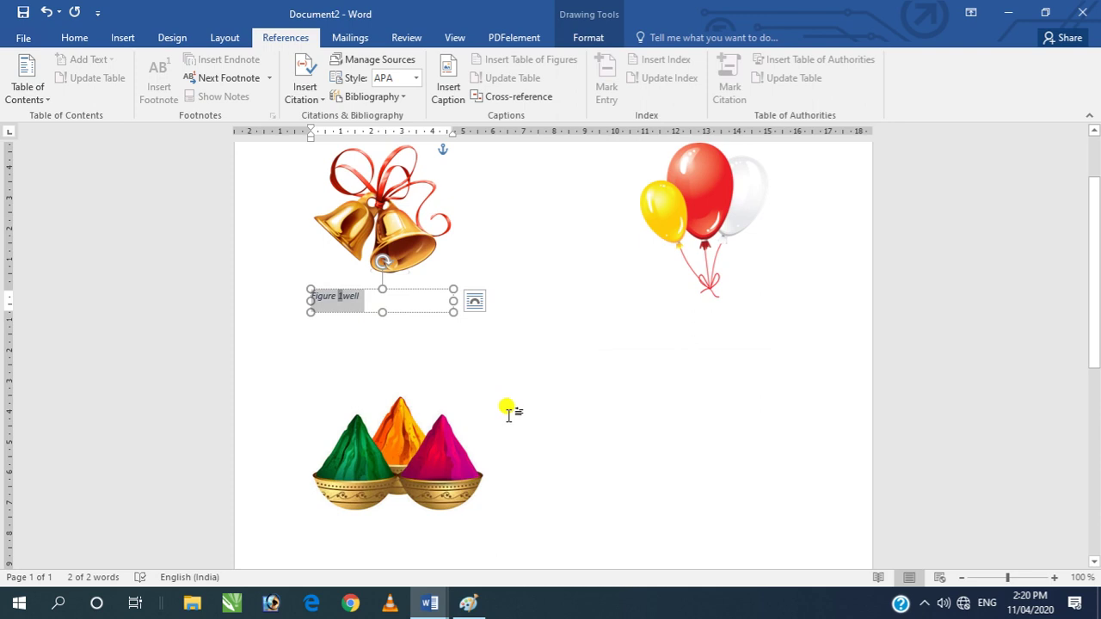
key("ctrl+]")
key("ctrl+]")
key("ctrl+]")
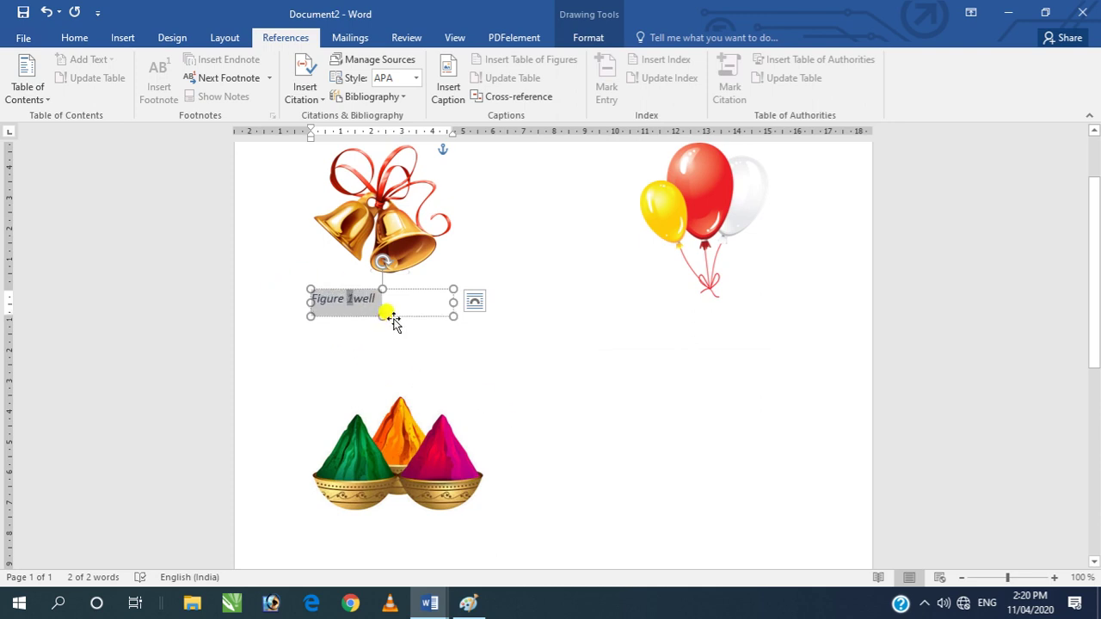
left_click(384, 299)
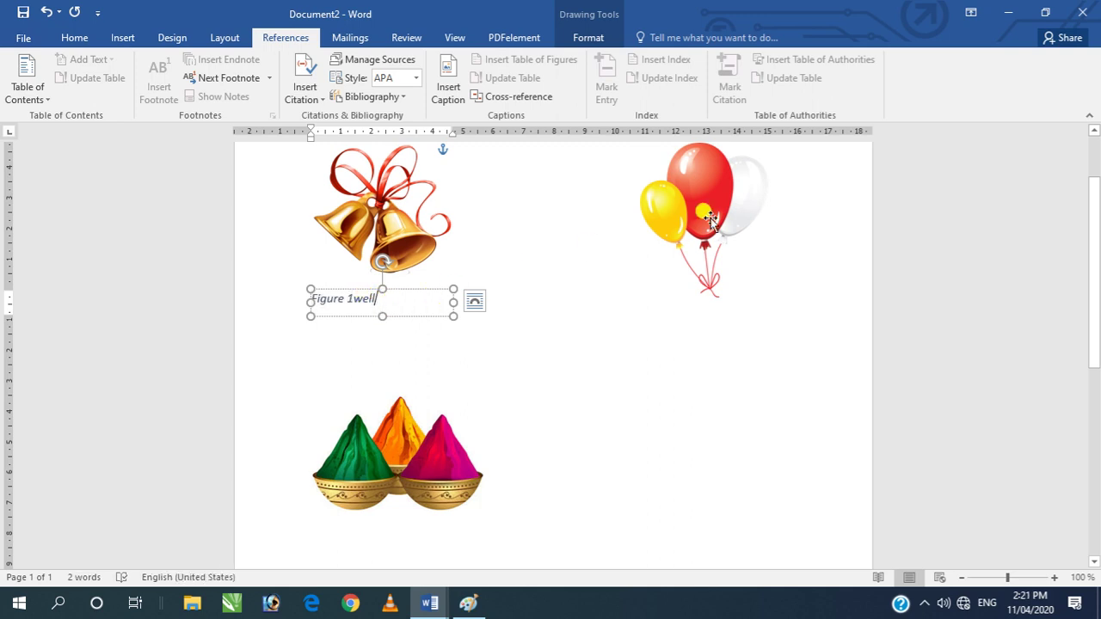
- Insert the caption "Figure 1 Balloons" below the balloons picture
left_click(705, 252)
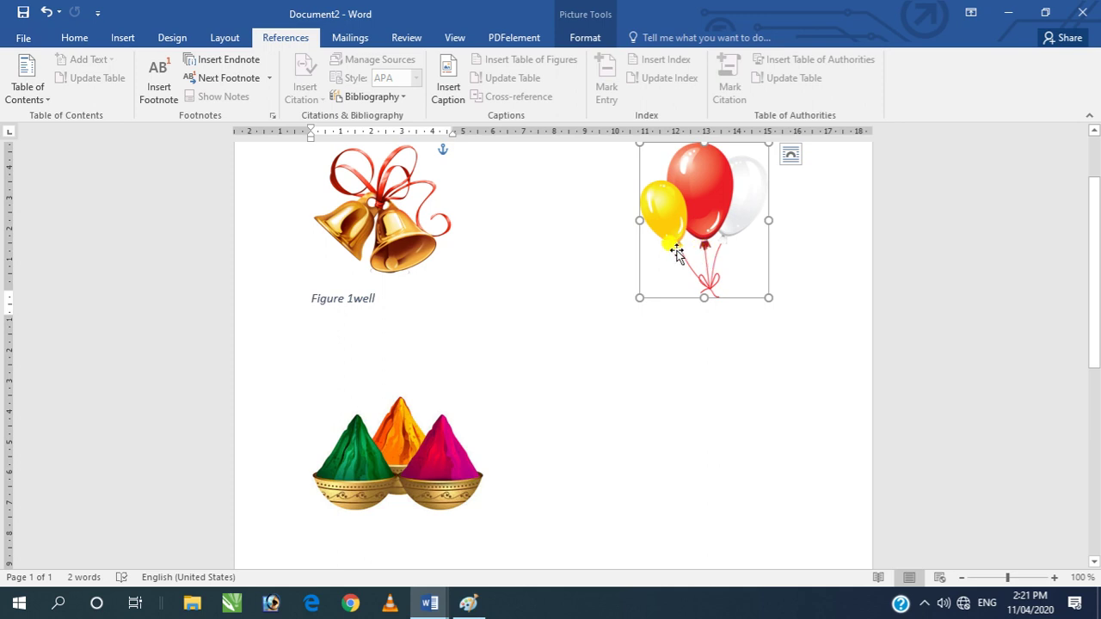
left_click(446, 84)
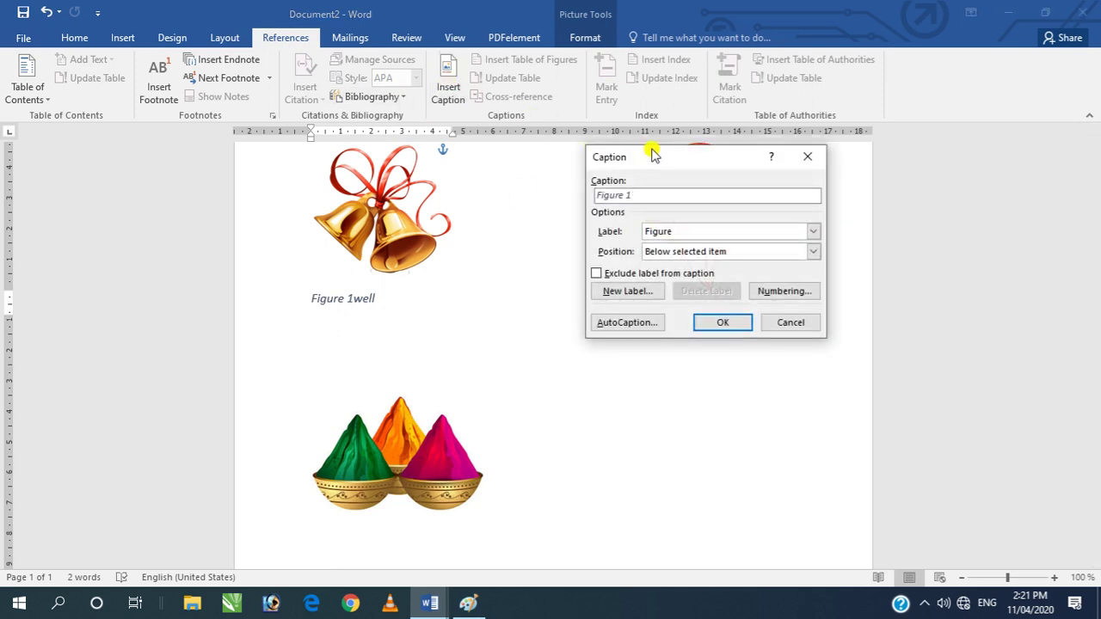
left_click_drag(652, 155, 400, 112)
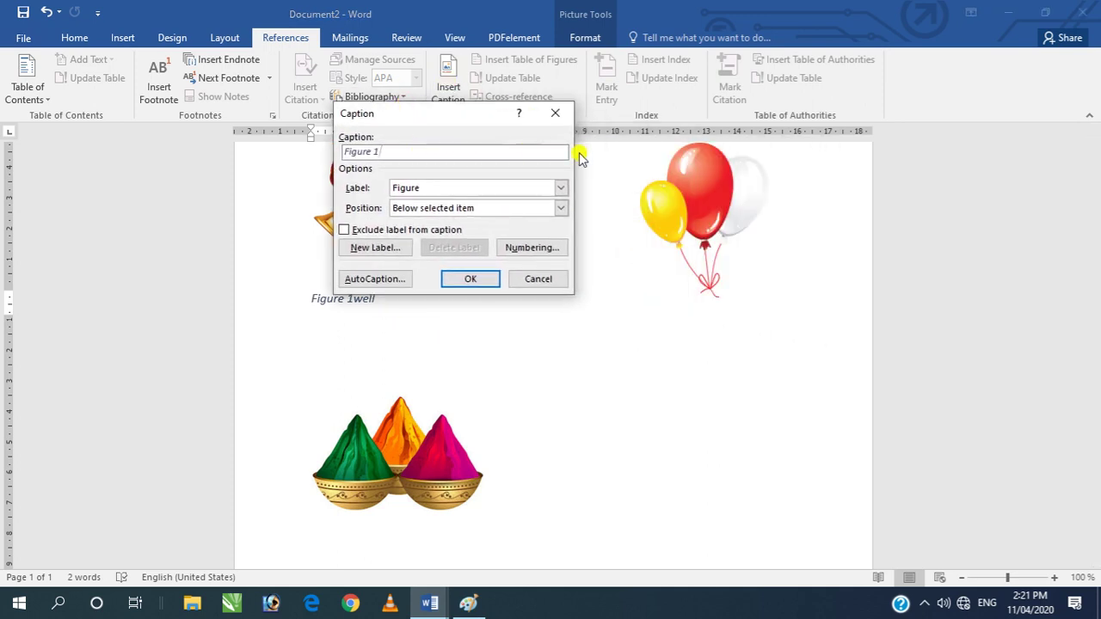
type("b")
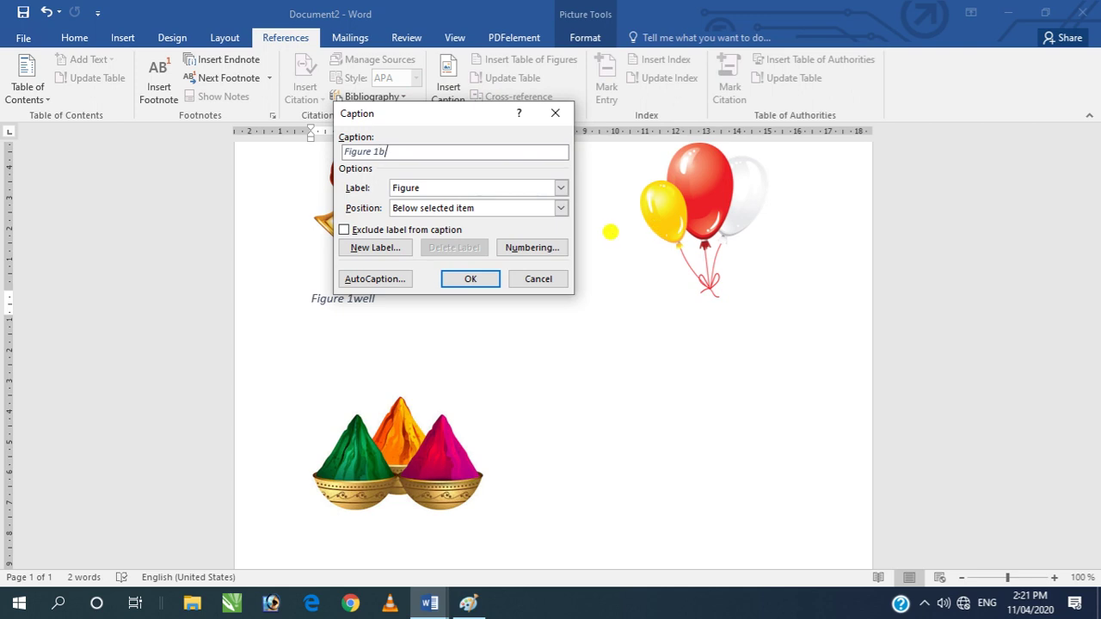
key("BackSpace")
key("BackSpace")
type("Balloons")
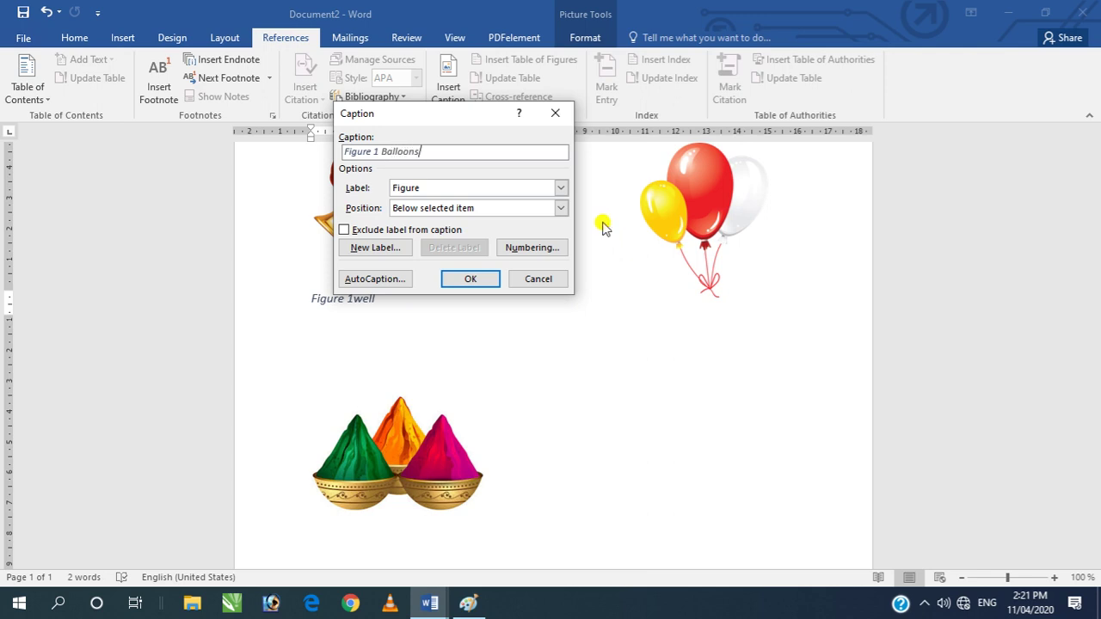
left_click(487, 279)
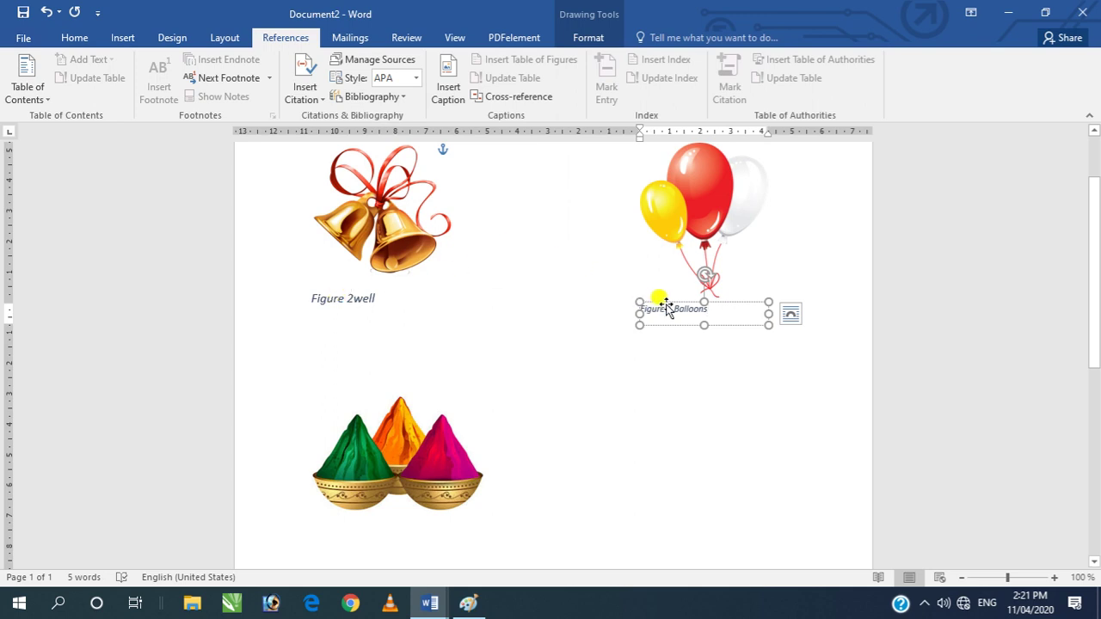
scroll(662, 308, "up", 2)
left_click(677, 278)
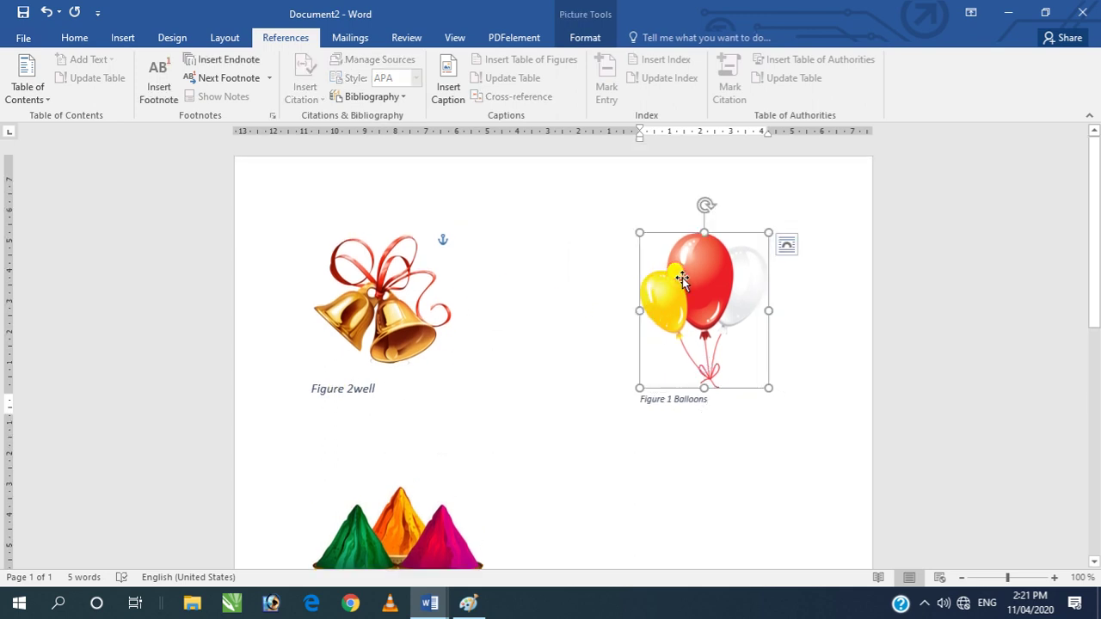
left_click(391, 300)
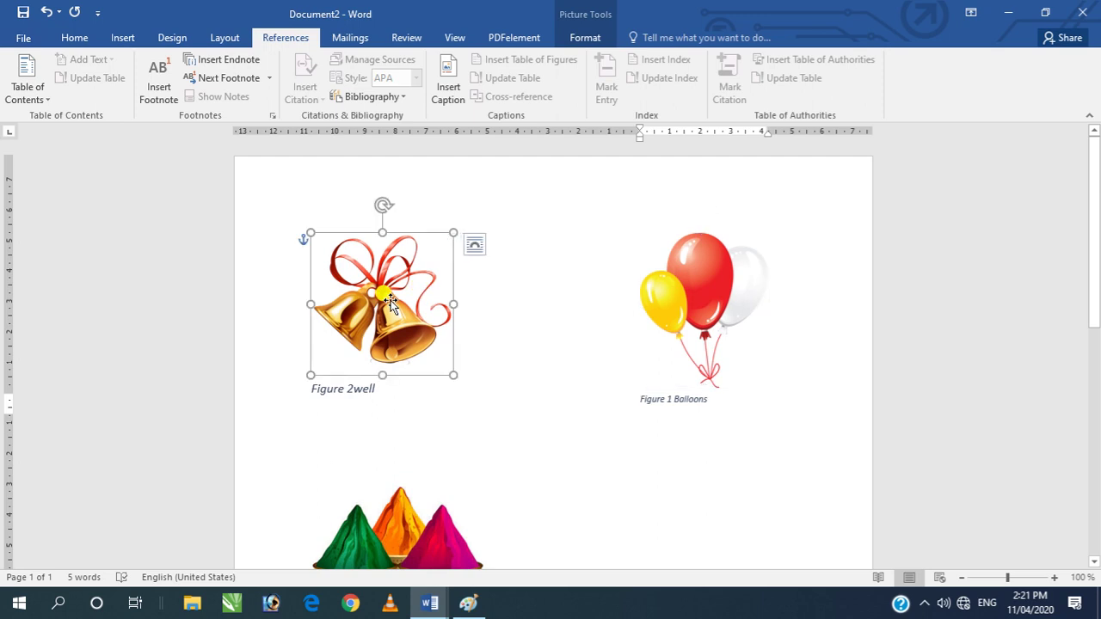
left_click(695, 277)
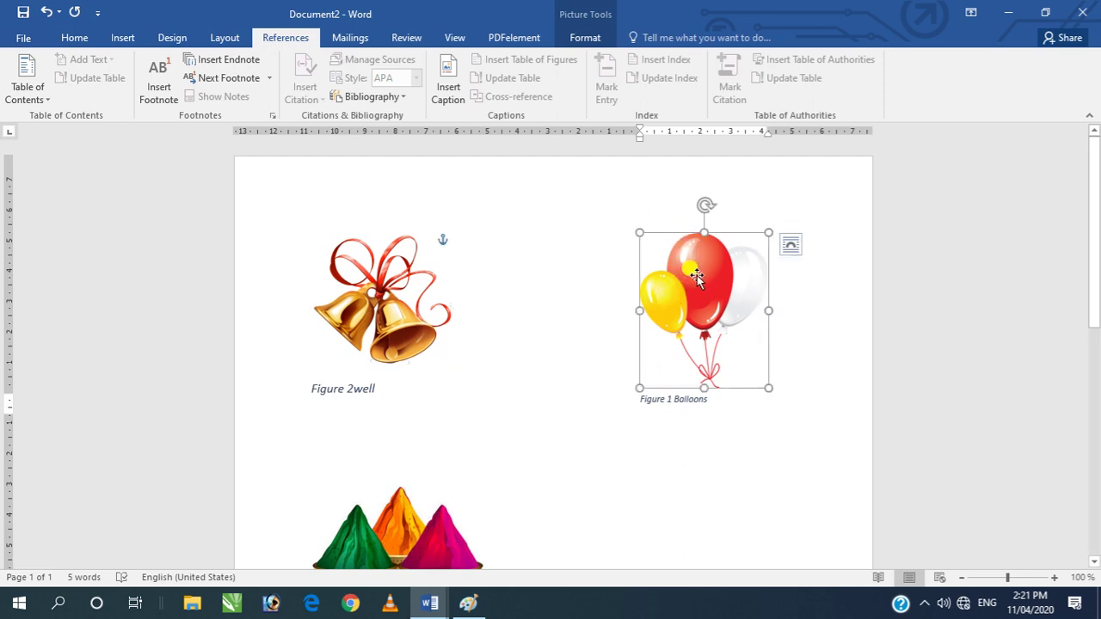
- Enlarge the text of the Balloons caption by three font size increments
left_click(675, 397)
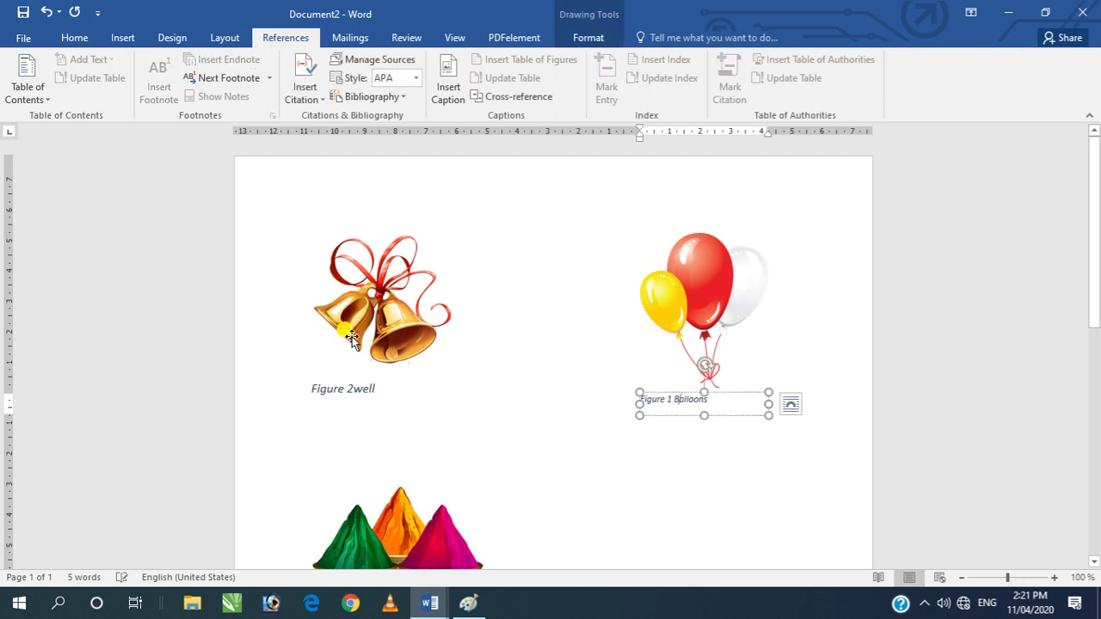
left_click_drag(718, 396, 621, 392)
key("ctrl+bracketright")
key("ctrl+bracketright")
key("ctrl+bracketright")
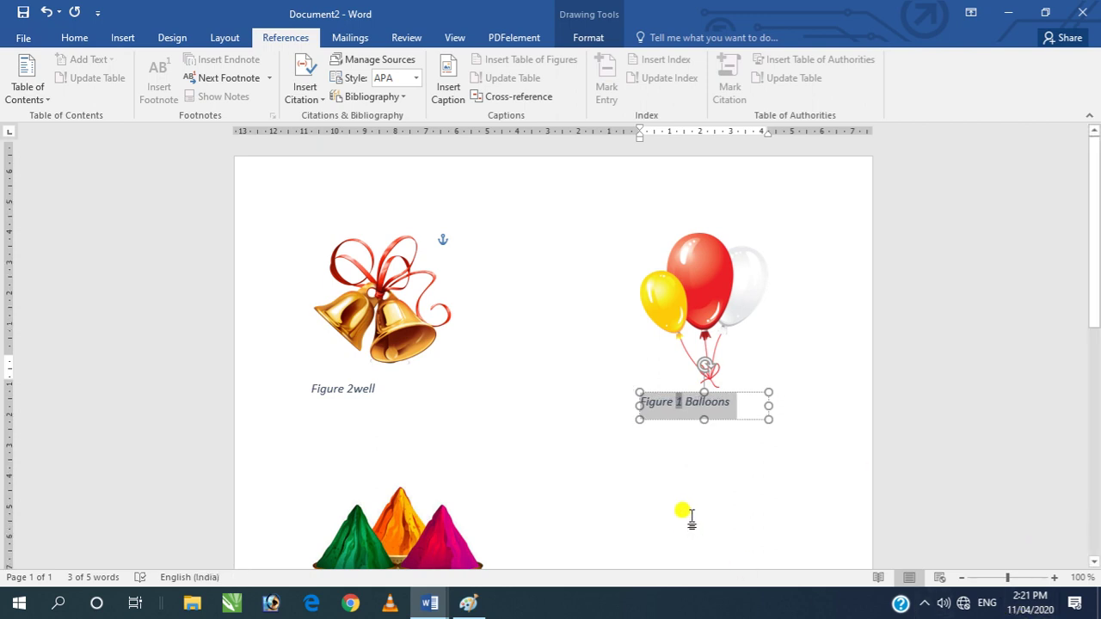
- Insert the caption "Figure 1 colors" below the picture of the three color powder bowls
scroll(683, 517, "down", 2)
left_click(429, 439)
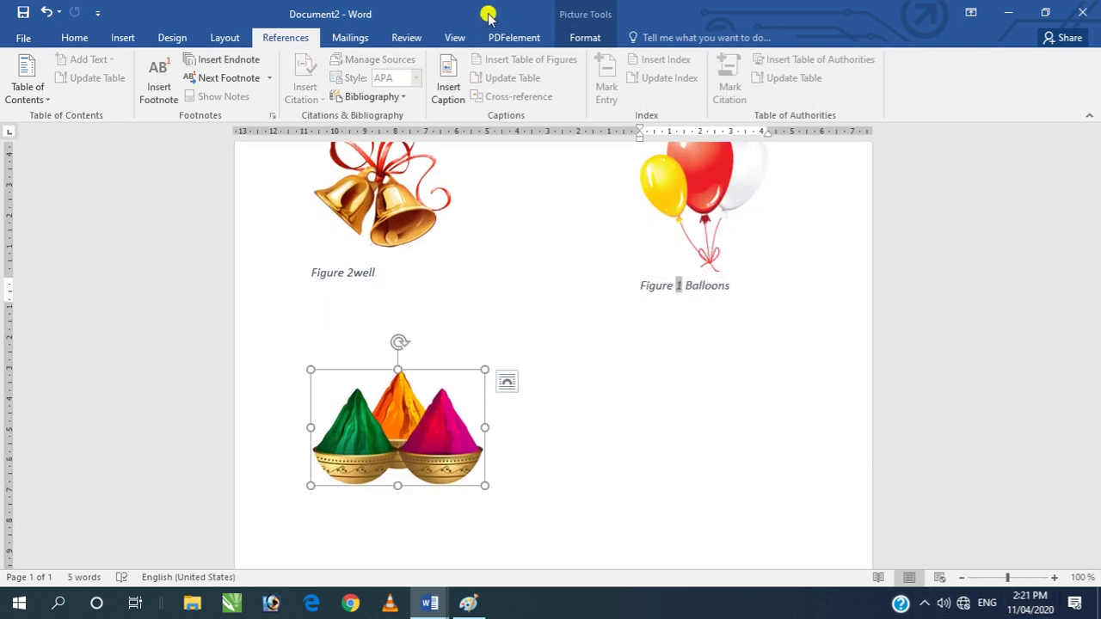
left_click(447, 79)
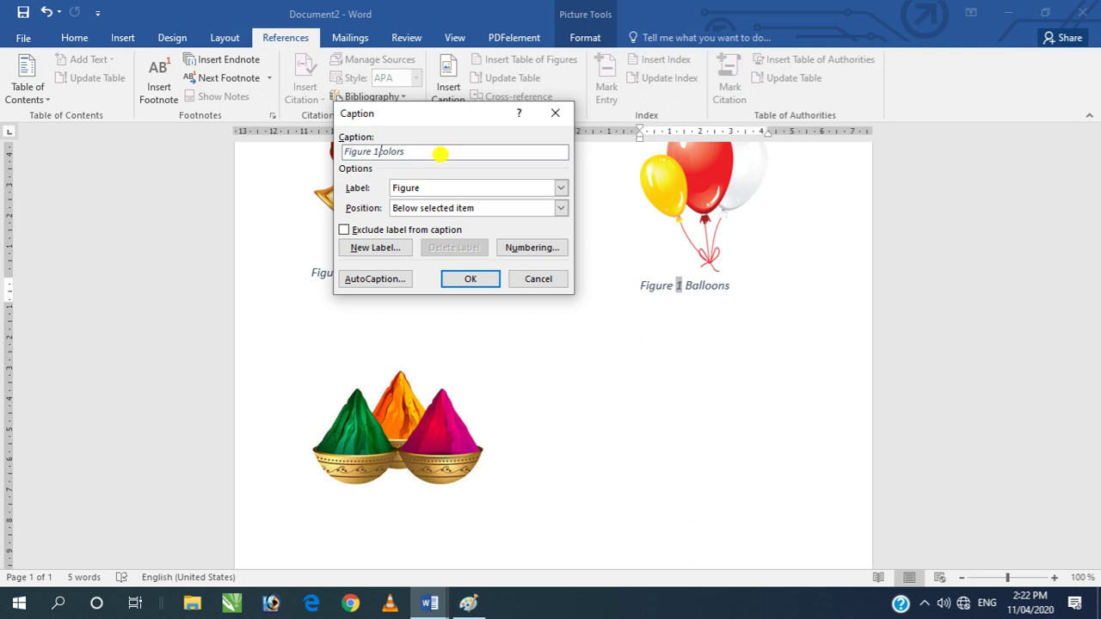
left_click(485, 277)
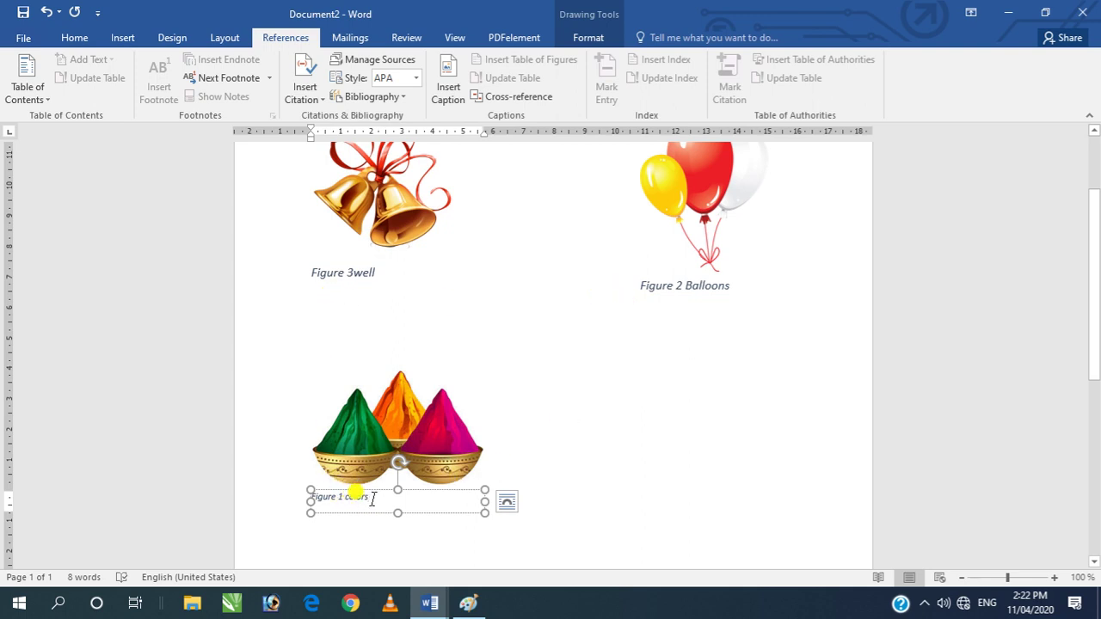
- Enlarge the colors caption's text by three increments to 12 pt
left_click_drag(370, 499, 297, 492)
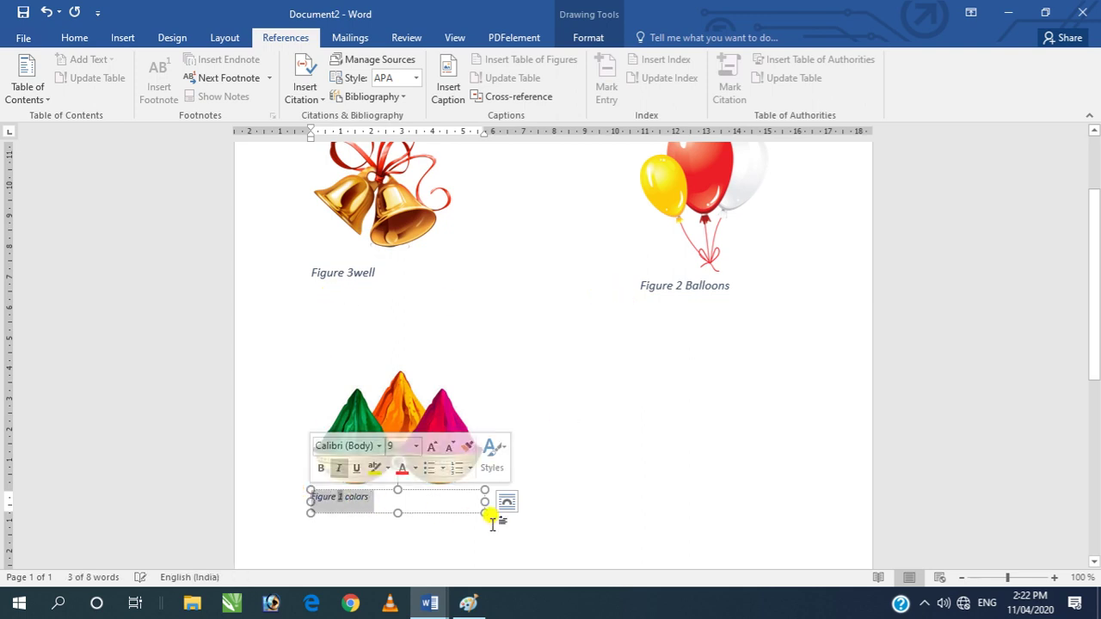
key("ctrl+]")
key("ctrl+]")
key("ctrl+]")
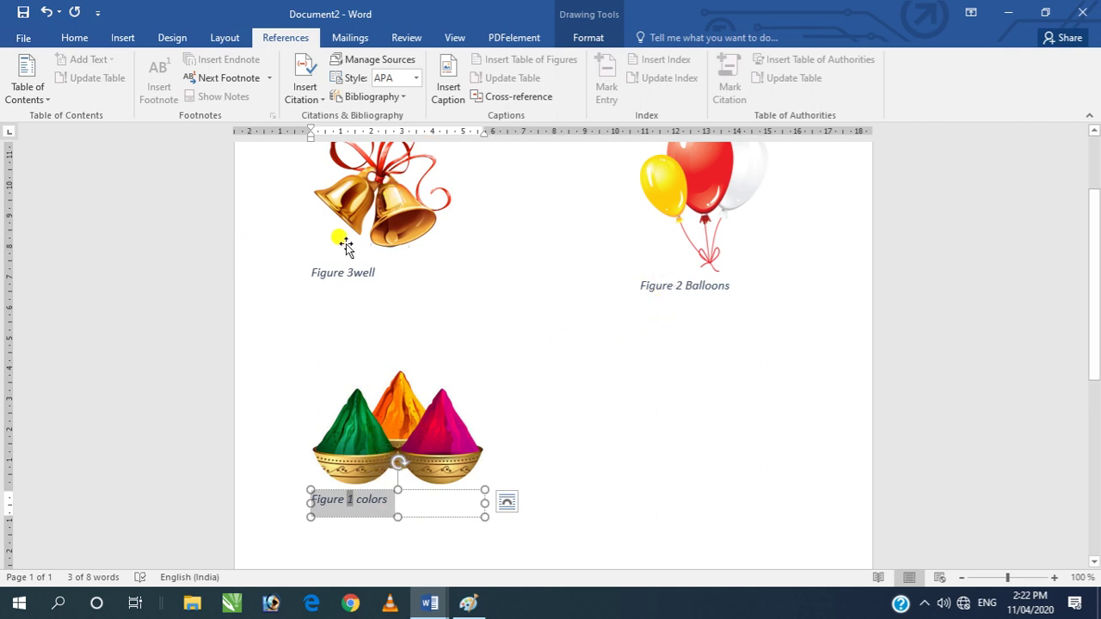
- Change the figure number in the colors caption to 3
left_click(349, 497)
double_click(350, 499)
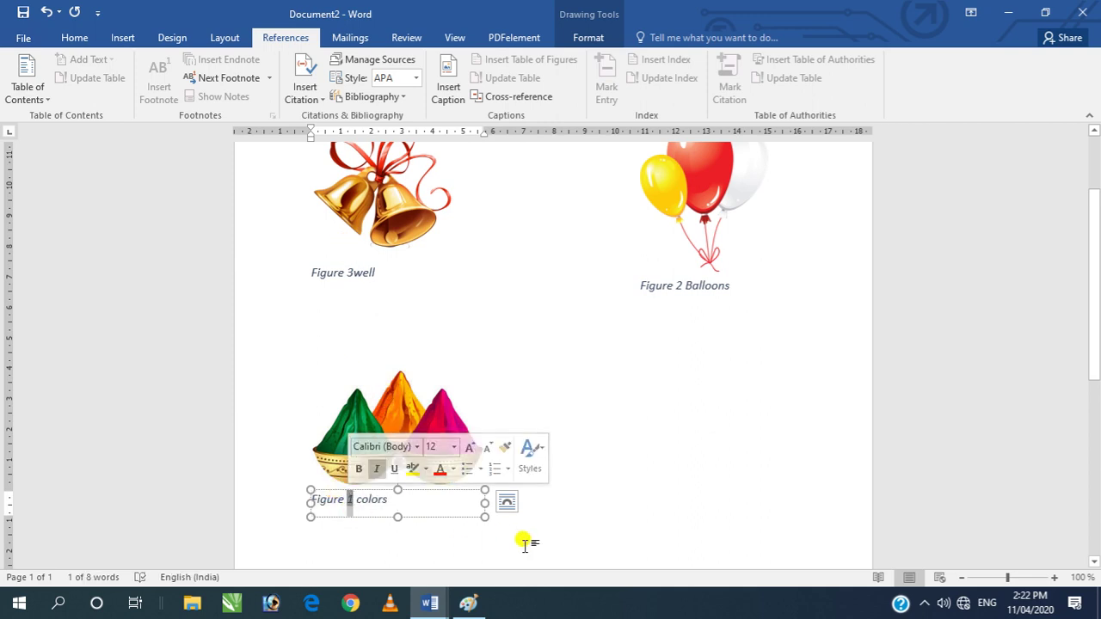
type("3")
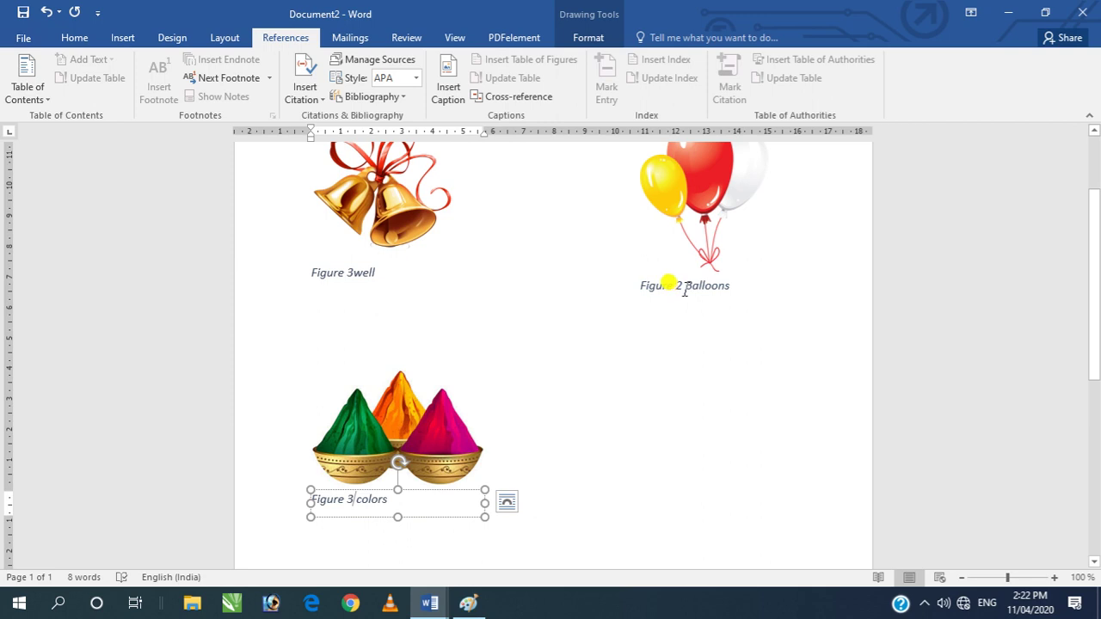
- Correct the caption below the bells picture so that it reads "Figure 1 well"
left_click(344, 272)
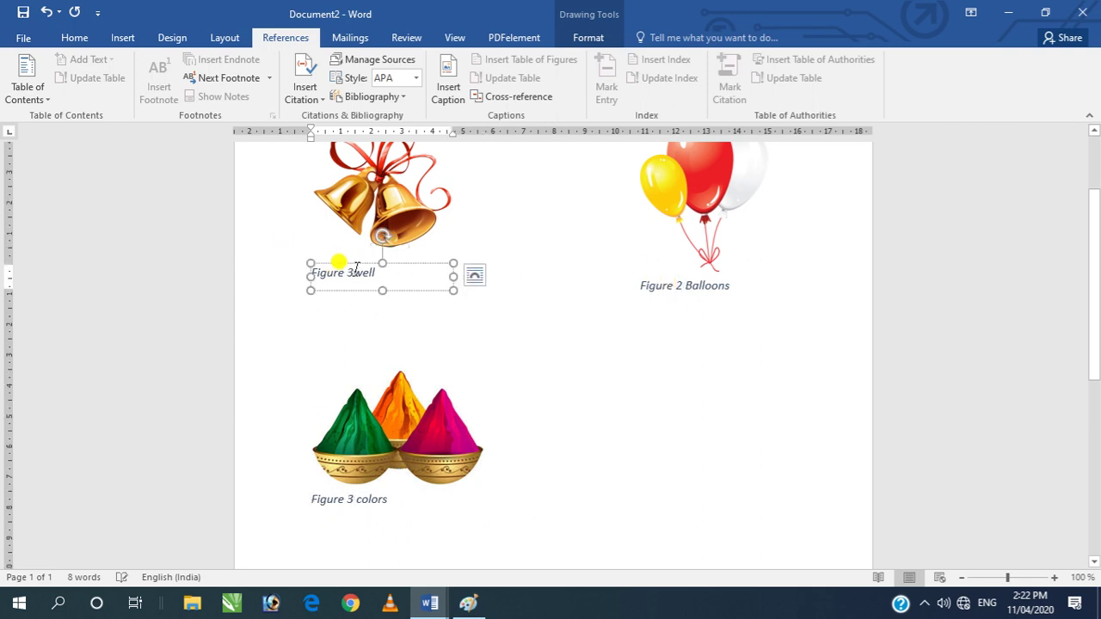
double_click(350, 272)
type("1")
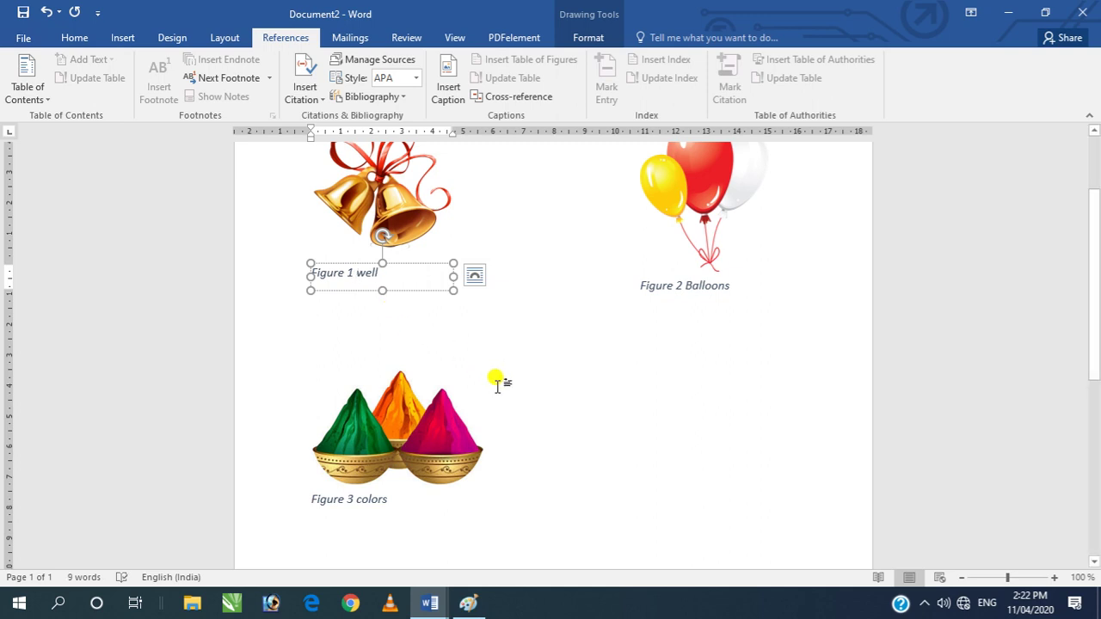
left_click(528, 369)
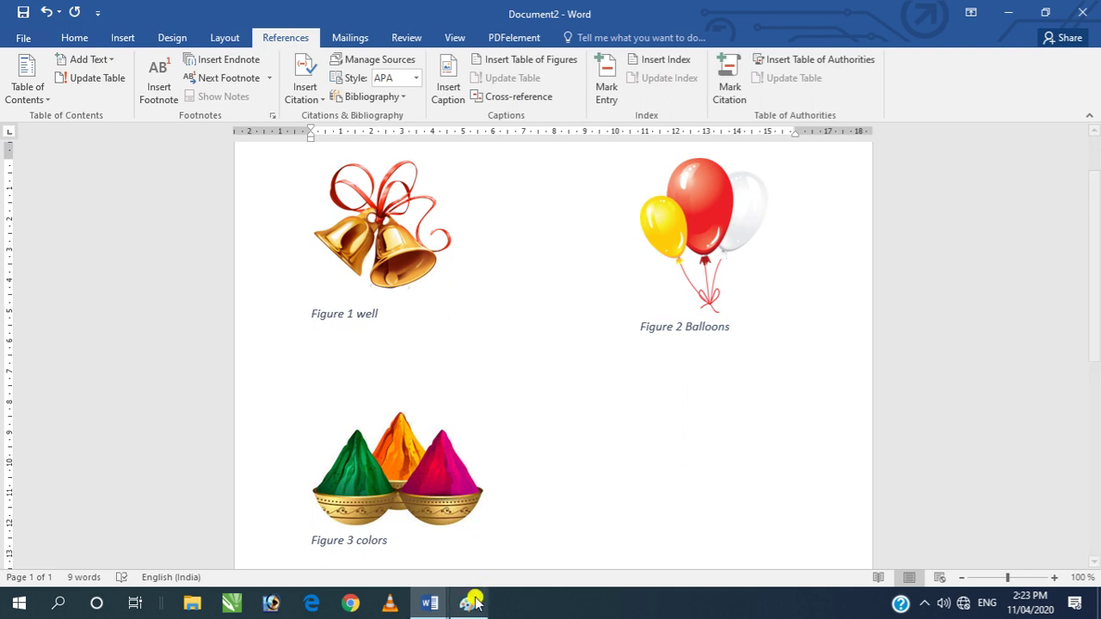
left_click(429, 603)
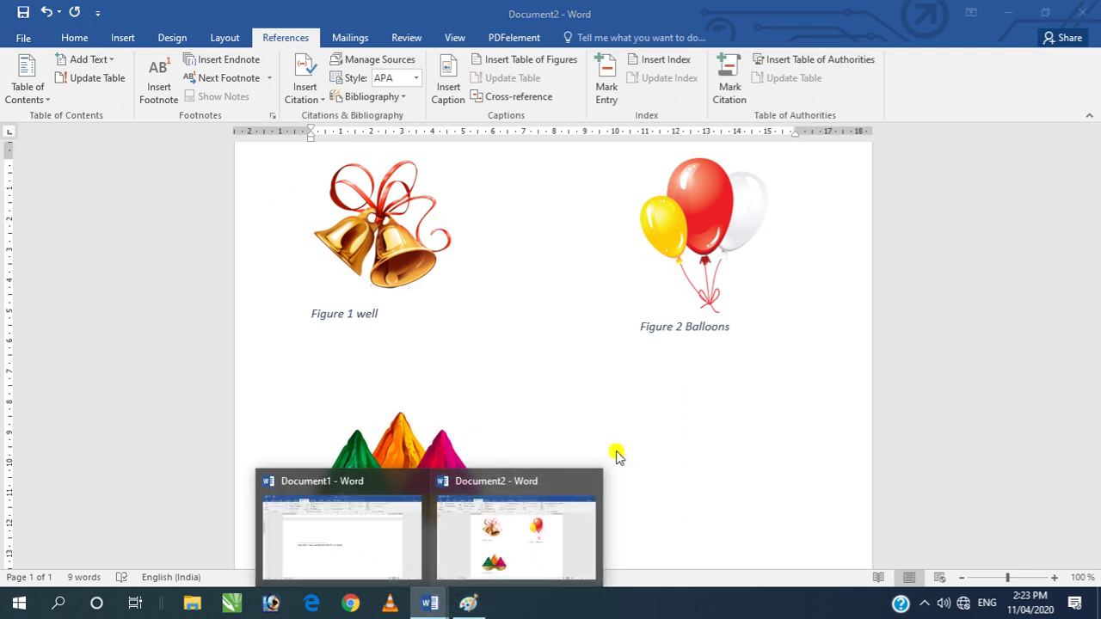
key("ctrl+F9")
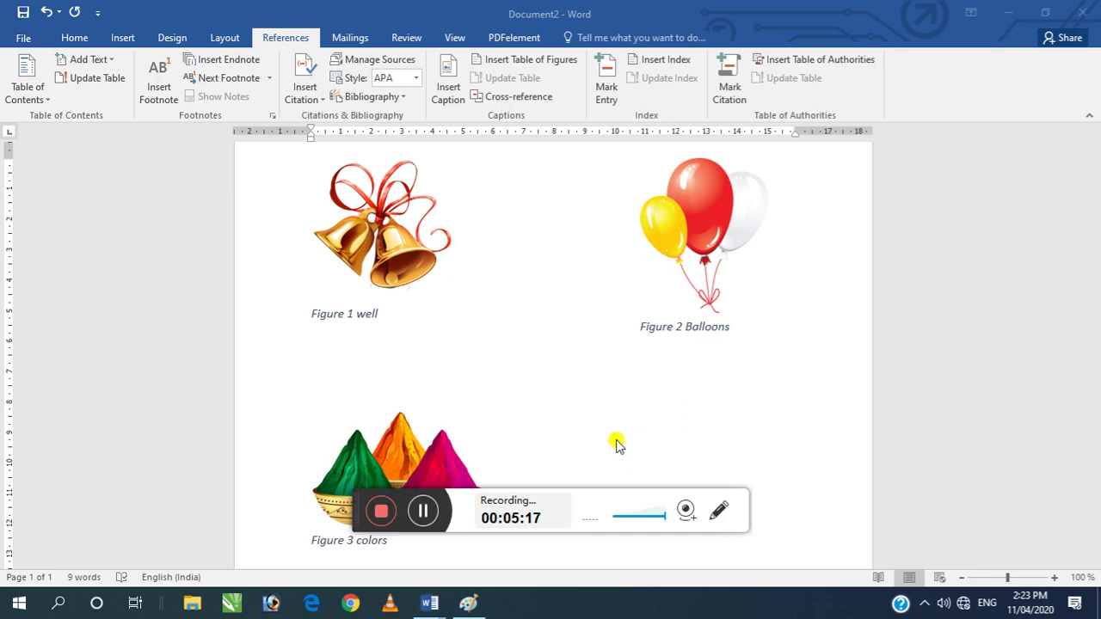